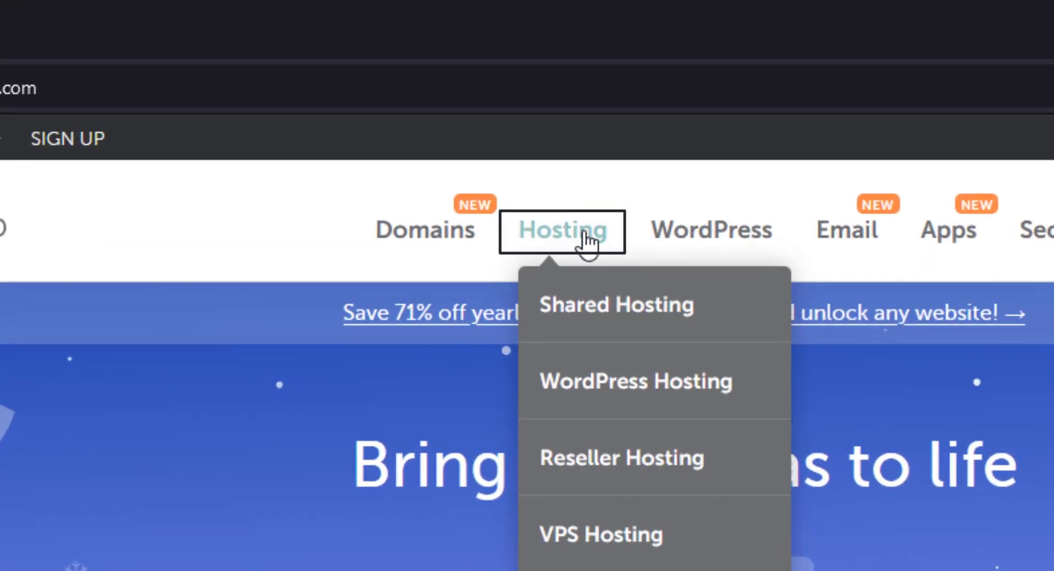
- Show the shared hosting plan prices for 2-year billing with the UK datacenter
left_click(616, 309)
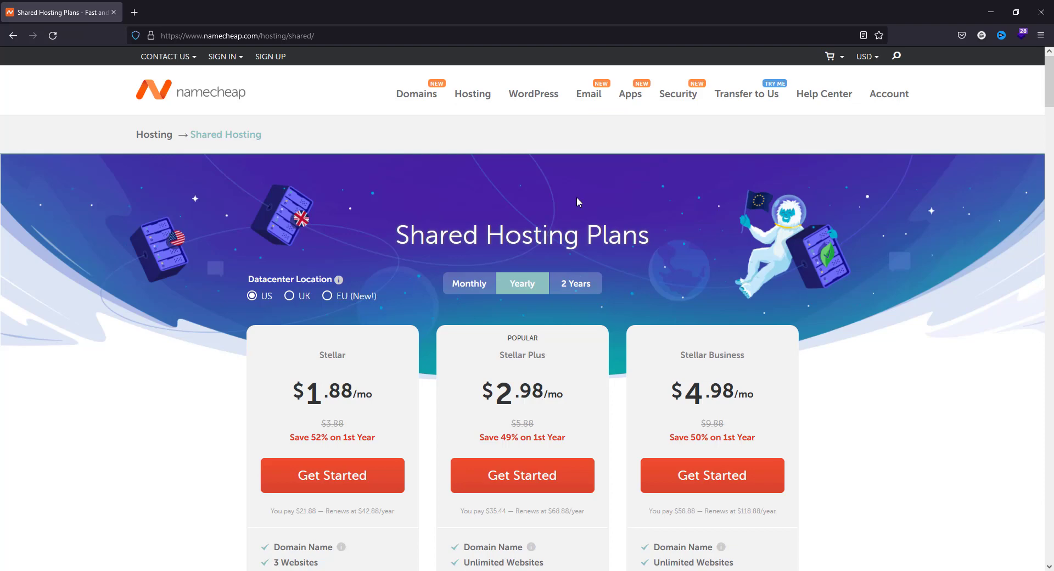
scroll(574, 200, "down", 3)
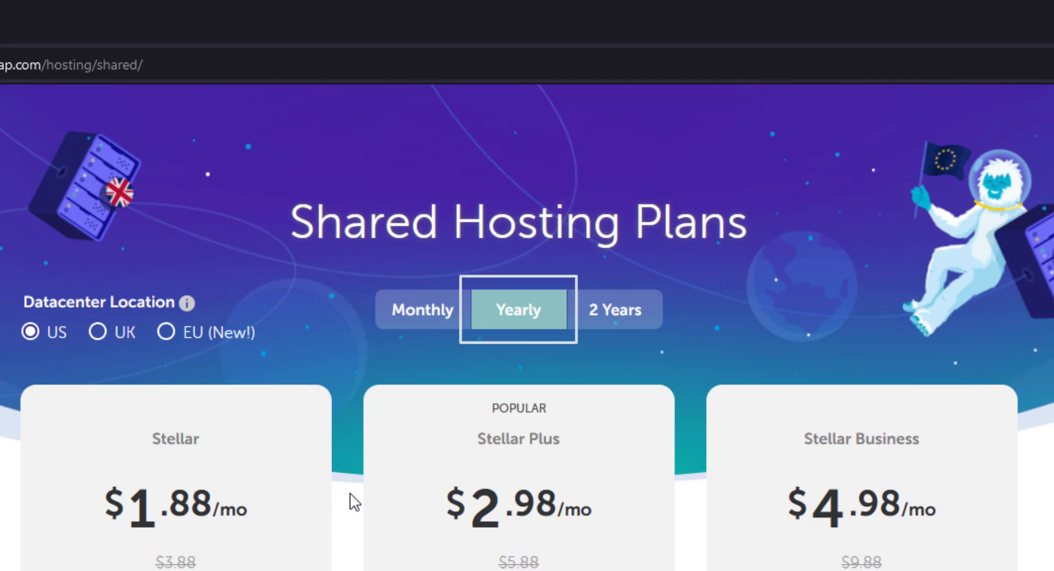
left_click(423, 310)
scroll(447, 360, "down", 3)
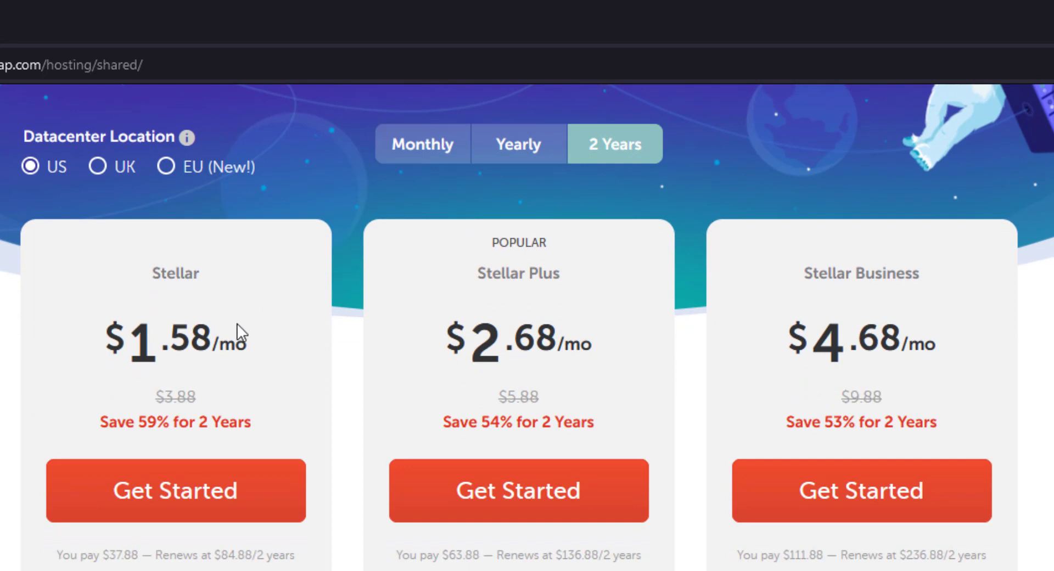
scroll(236, 333, "up", 2)
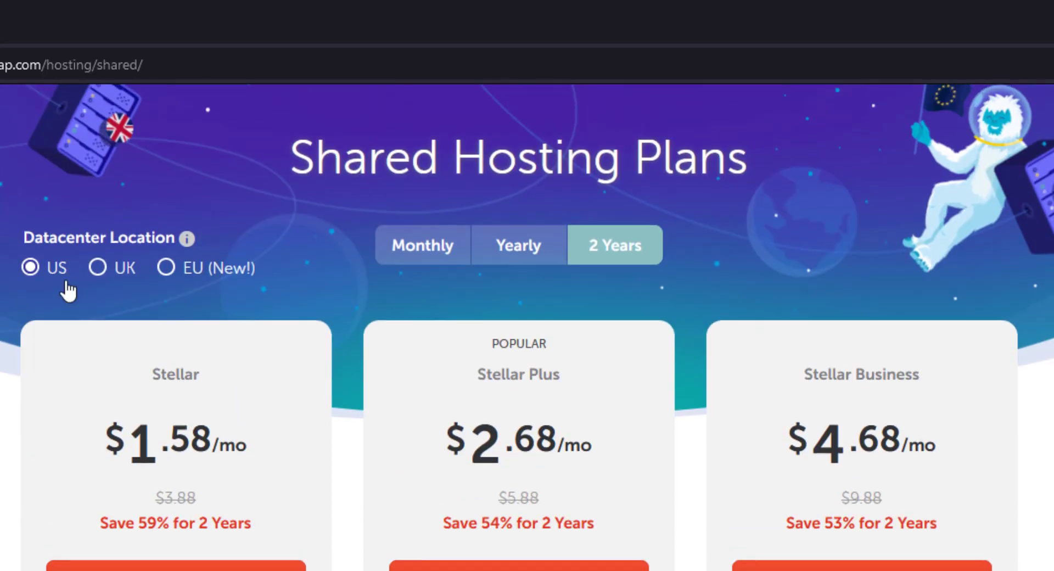
left_click(97, 268)
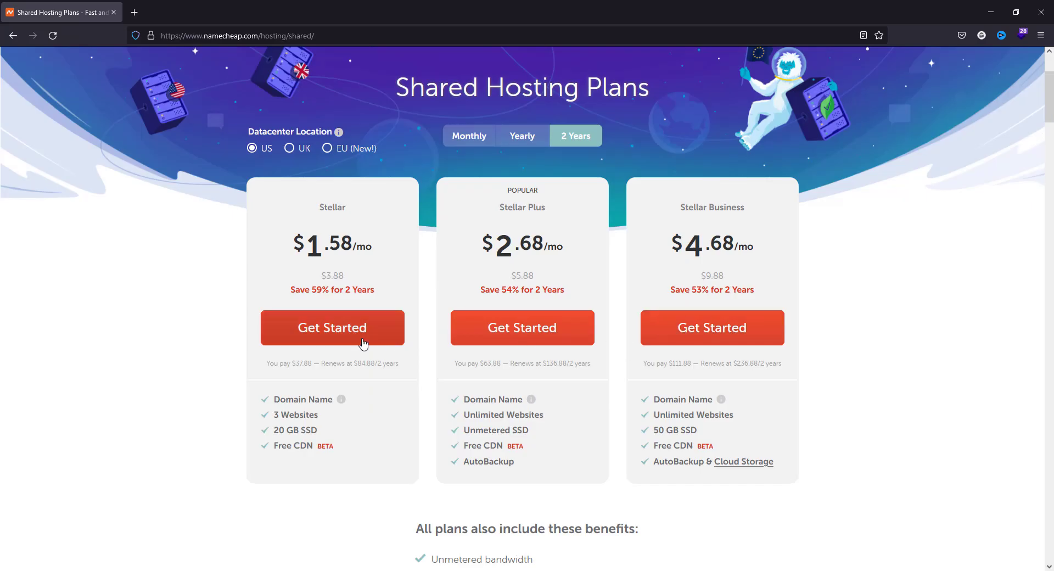
- Start buying the Stellar plan and search for the new domain 'howtobuyhosting'
left_click(363, 344)
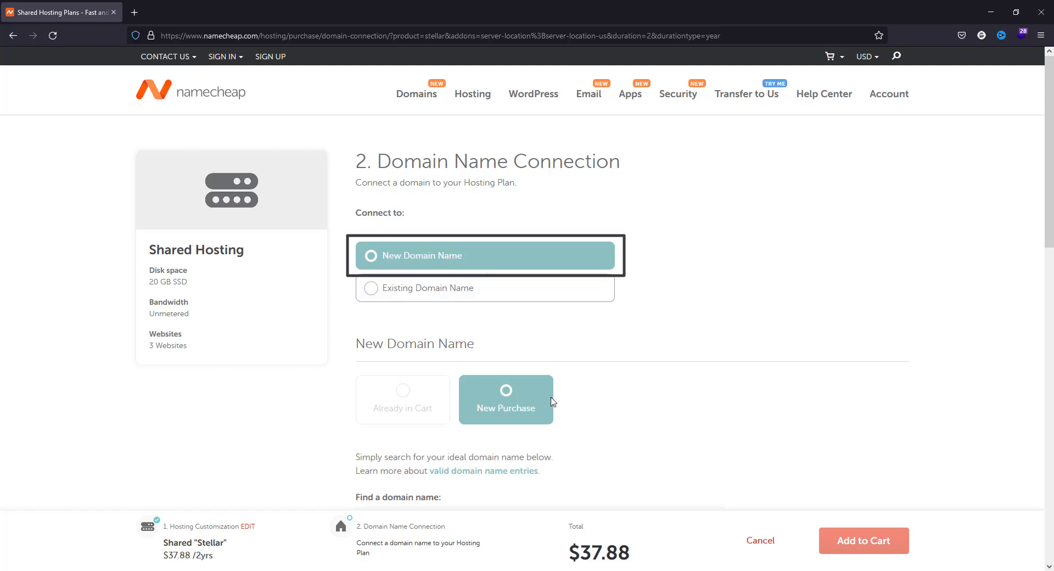
scroll(460, 303, "down", 4)
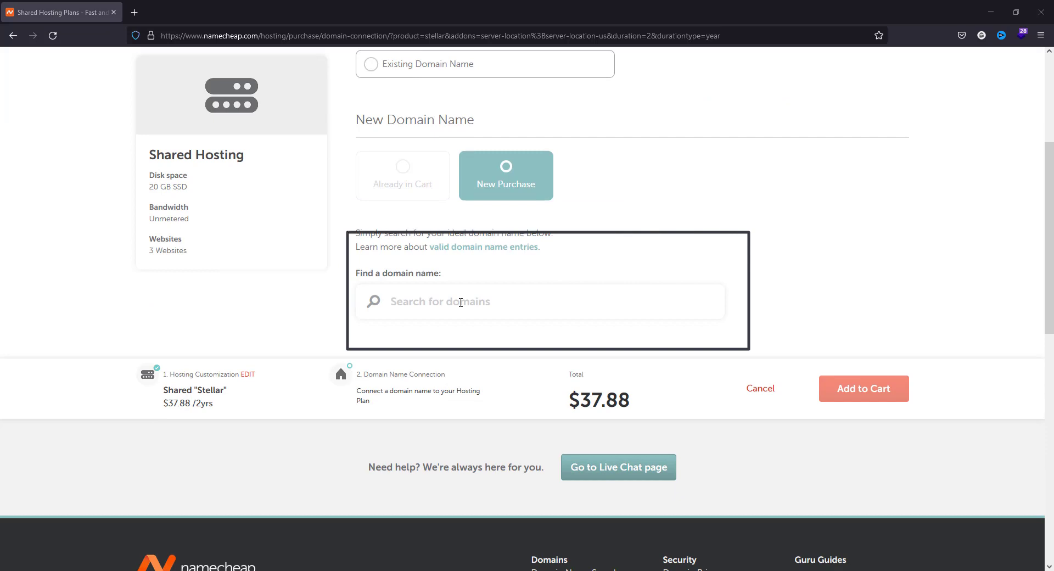
left_click(460, 303)
type("howtobuyhosting")
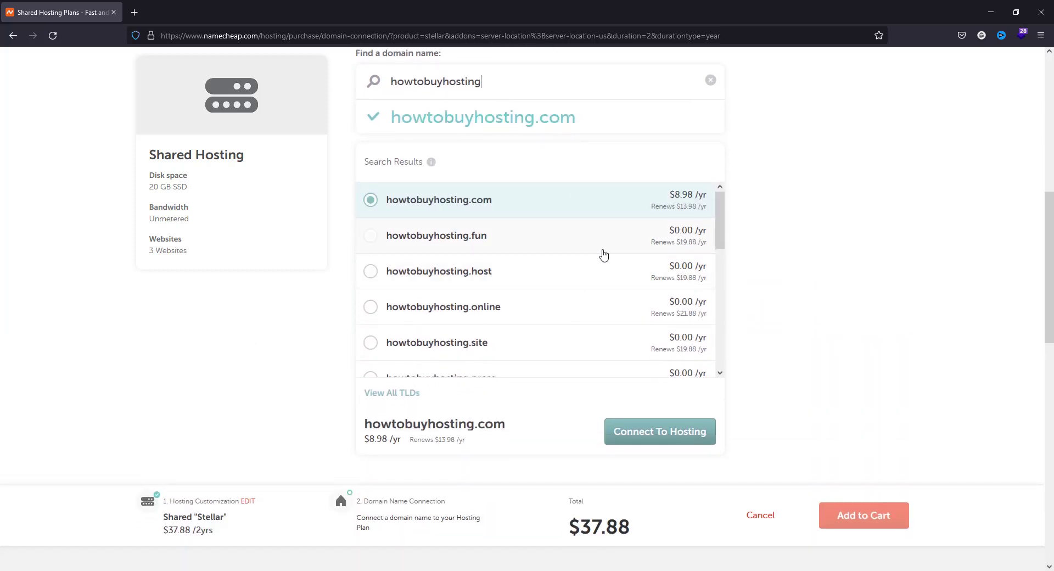
- Connect howtobuyhosting.com to the Stellar hosting and add both to the cart
scroll(604, 253, "down", 3)
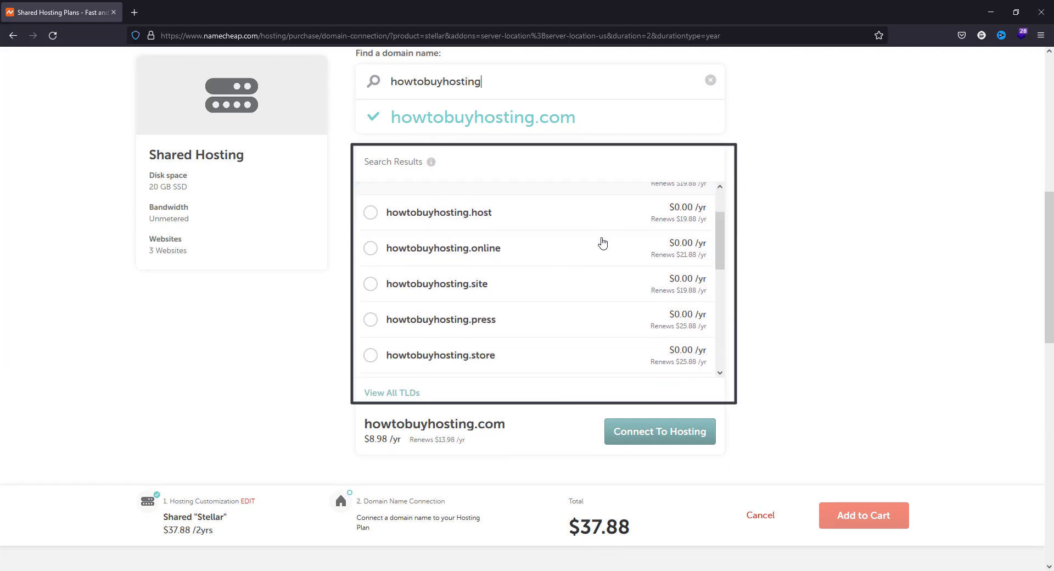
scroll(602, 241, "down", 2)
scroll(602, 243, "down", 2)
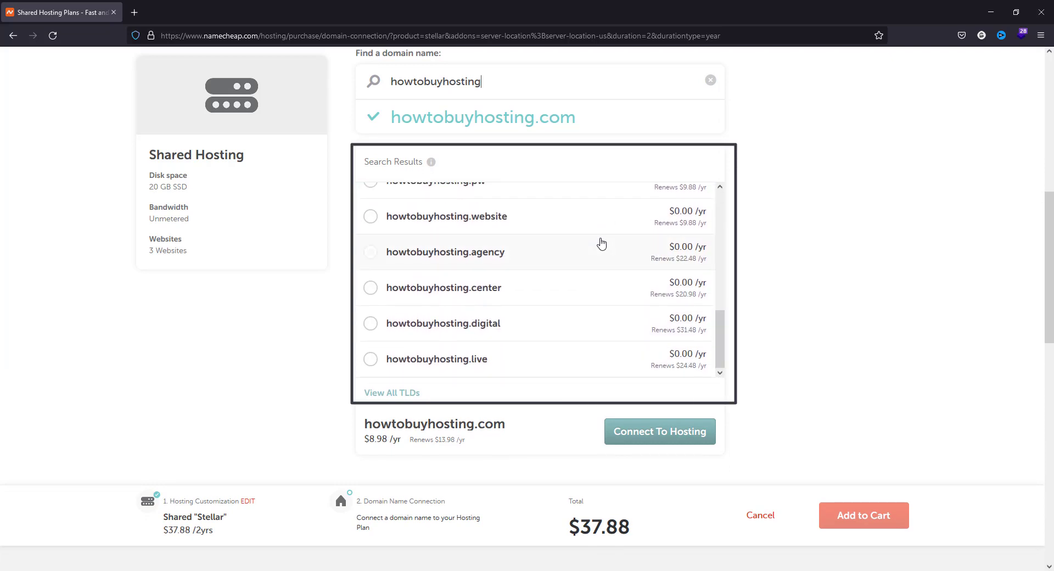
scroll(602, 243, "up", 3)
scroll(603, 241, "up", 3)
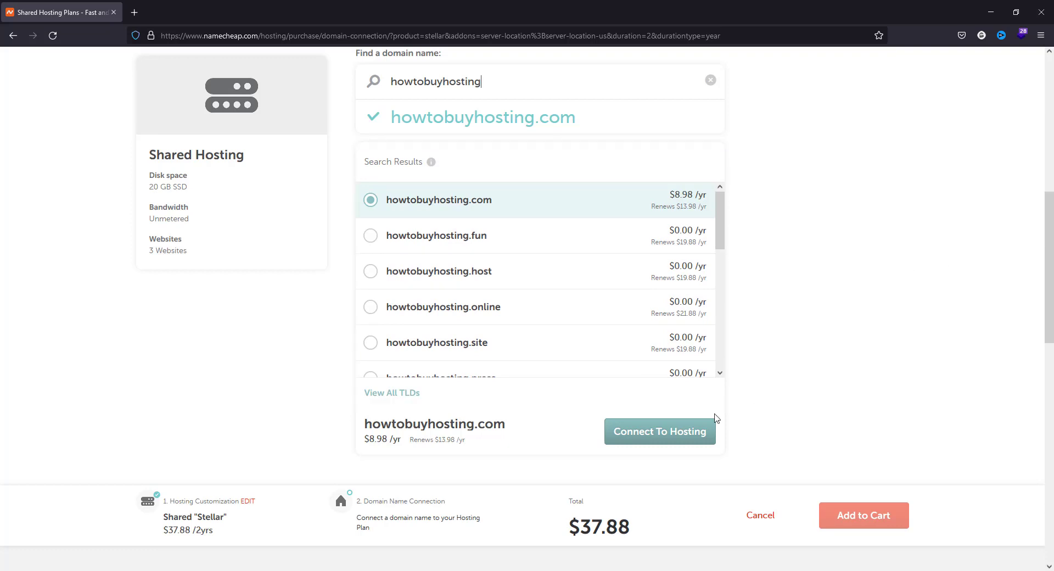
left_click(666, 433)
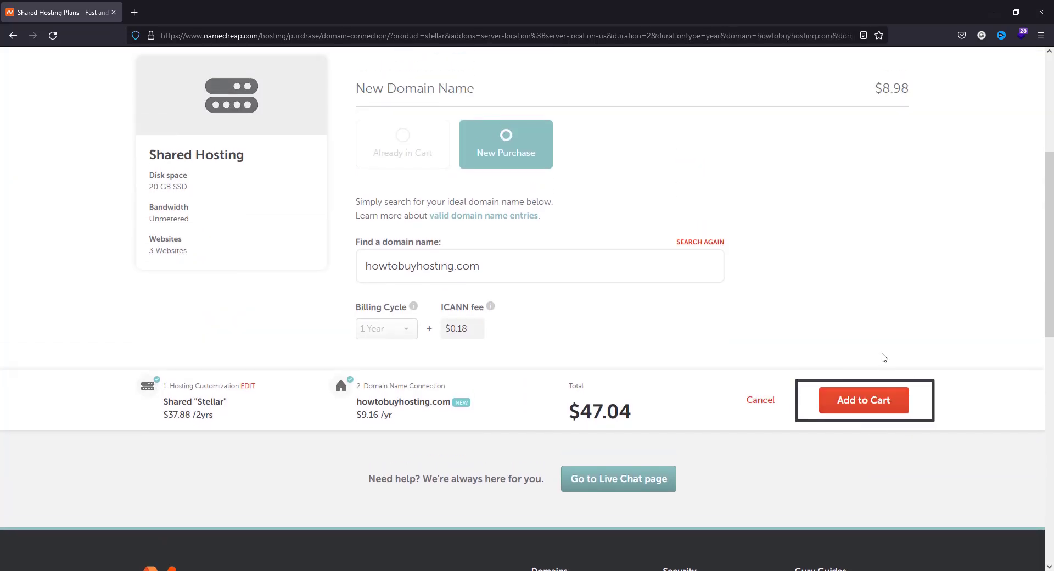
left_click(855, 406)
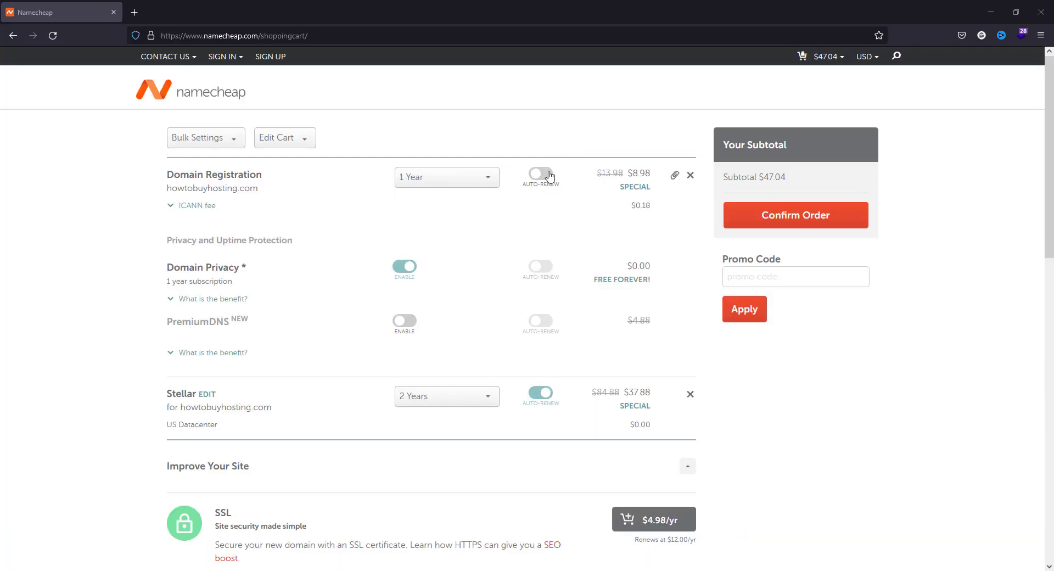
- Keep the domain registration at 1 Year and turn on its auto-renewal
left_click(443, 177)
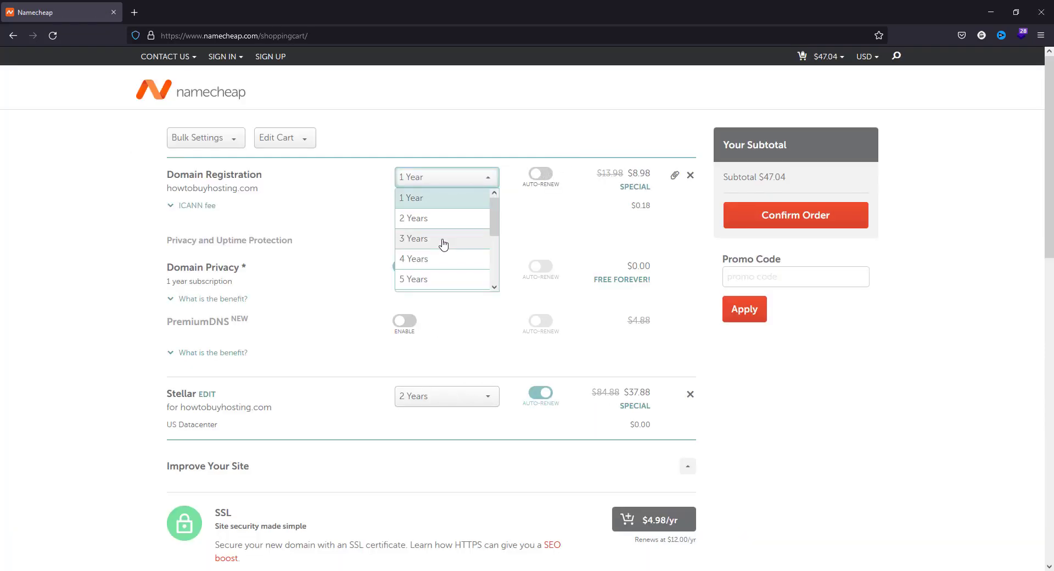
scroll(442, 243, "down", 3)
scroll(442, 249, "down", 2)
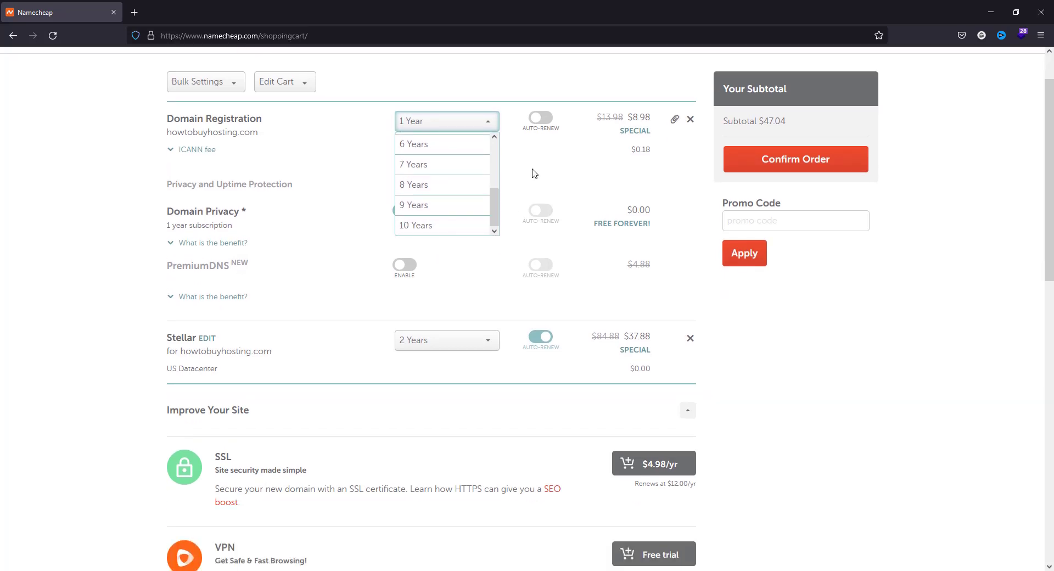
left_click(536, 169)
scroll(546, 159, "up", 1)
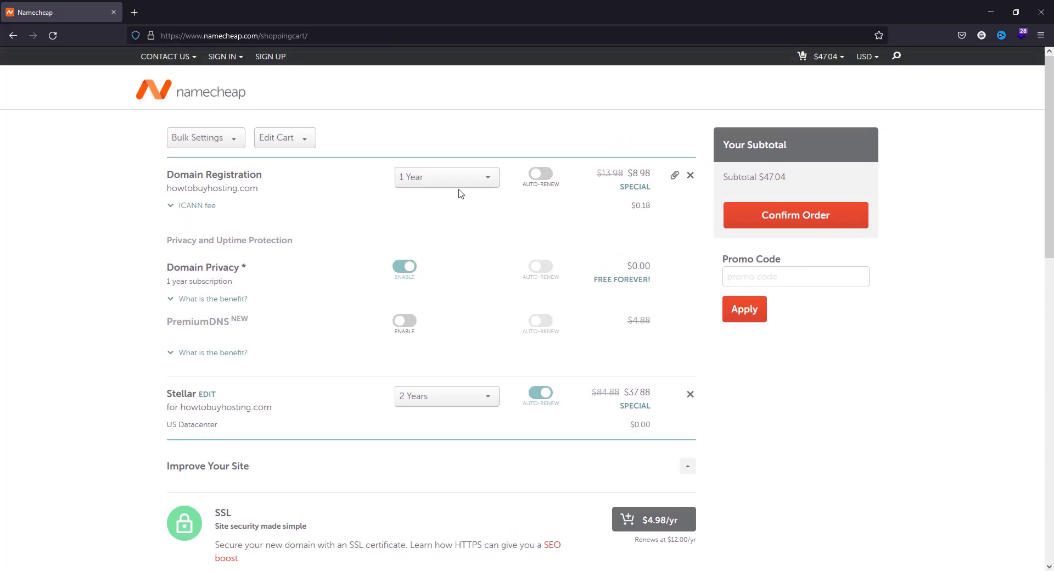
left_click(545, 180)
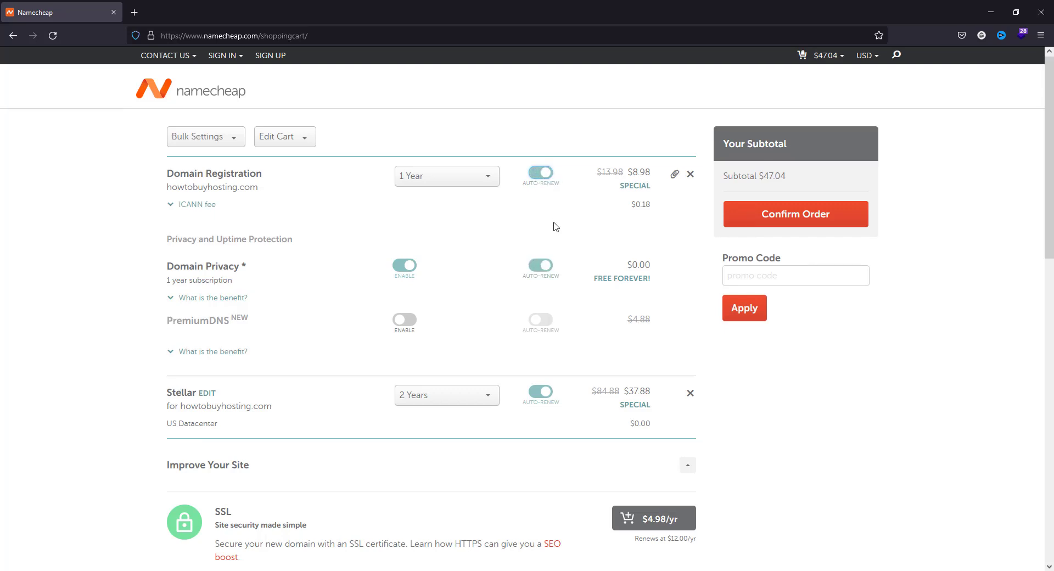
- Enable PremiumDNS for the domain at $4.88
scroll(552, 231, "down", 1)
scroll(494, 214, "down", 2)
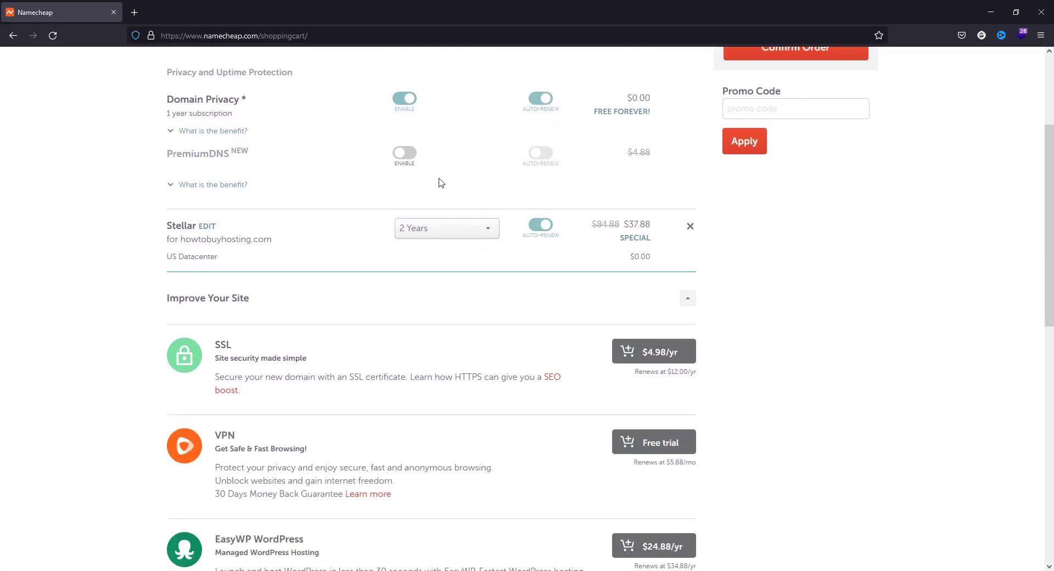
left_click(408, 160)
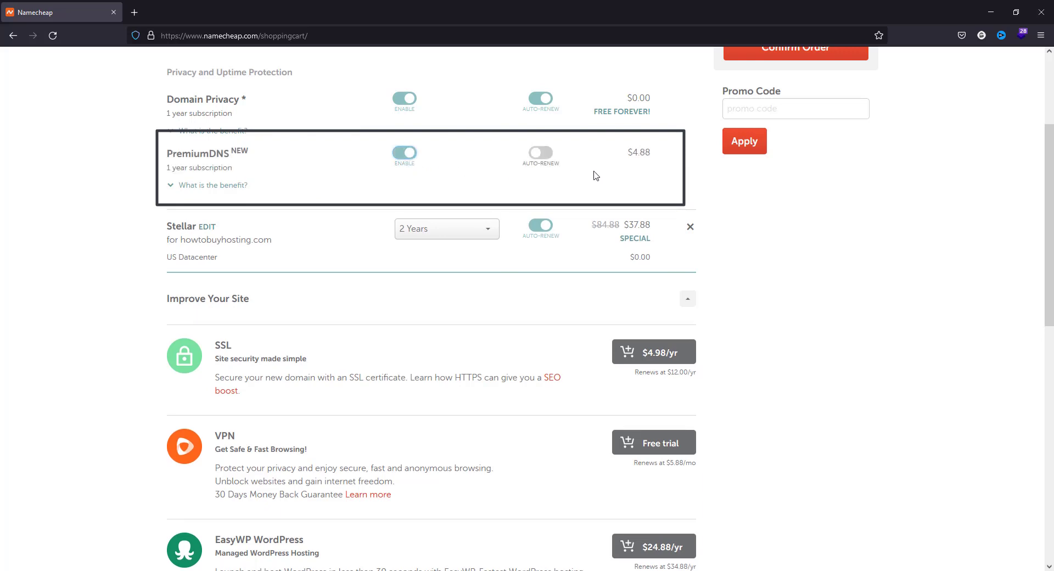
left_click_drag(626, 156, 656, 163)
left_click(658, 173)
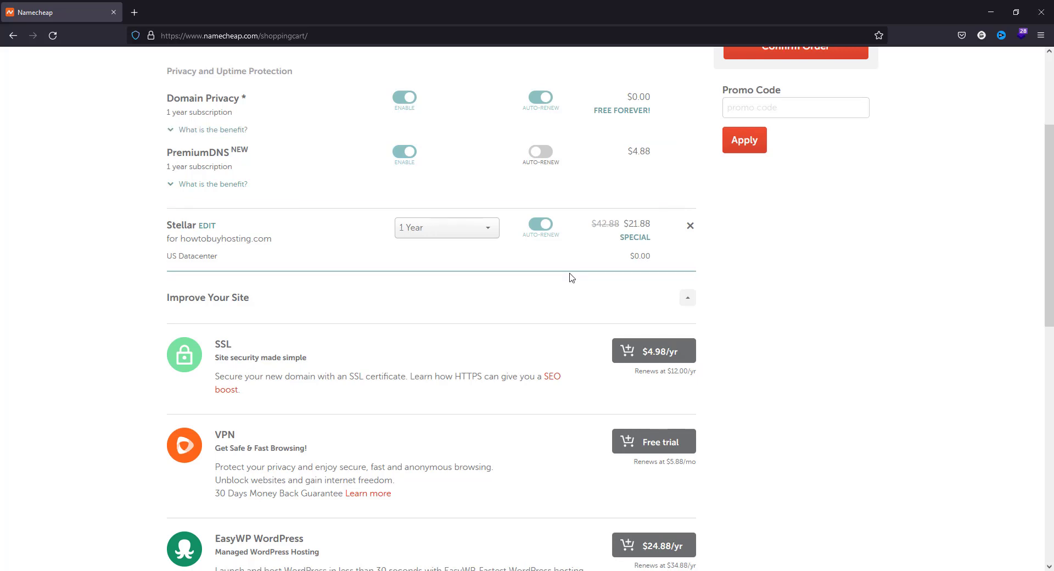
- Add the SSL certificate to the cart and confirm the order
scroll(469, 268, "down", 2)
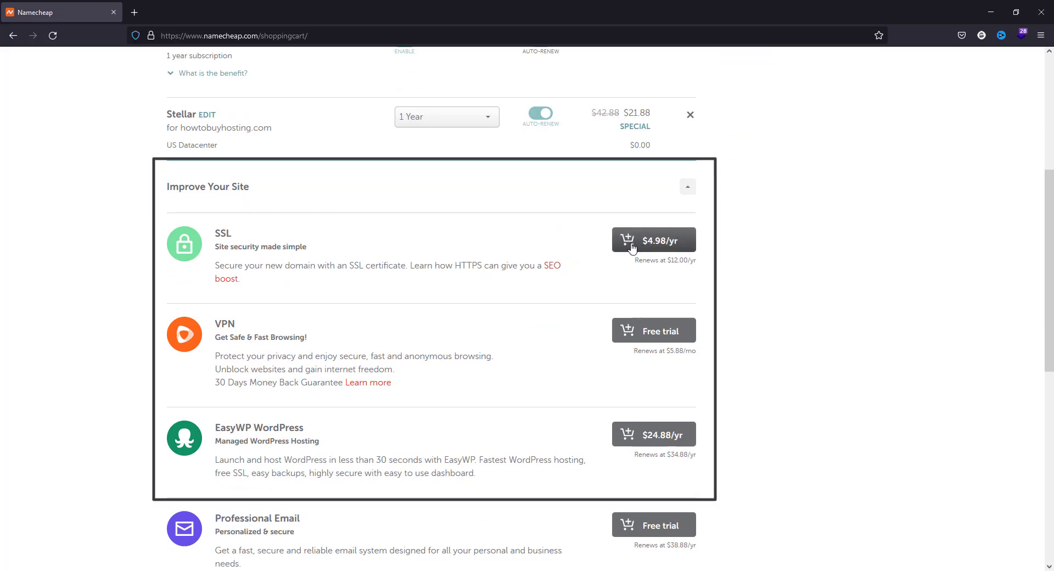
left_click(645, 246)
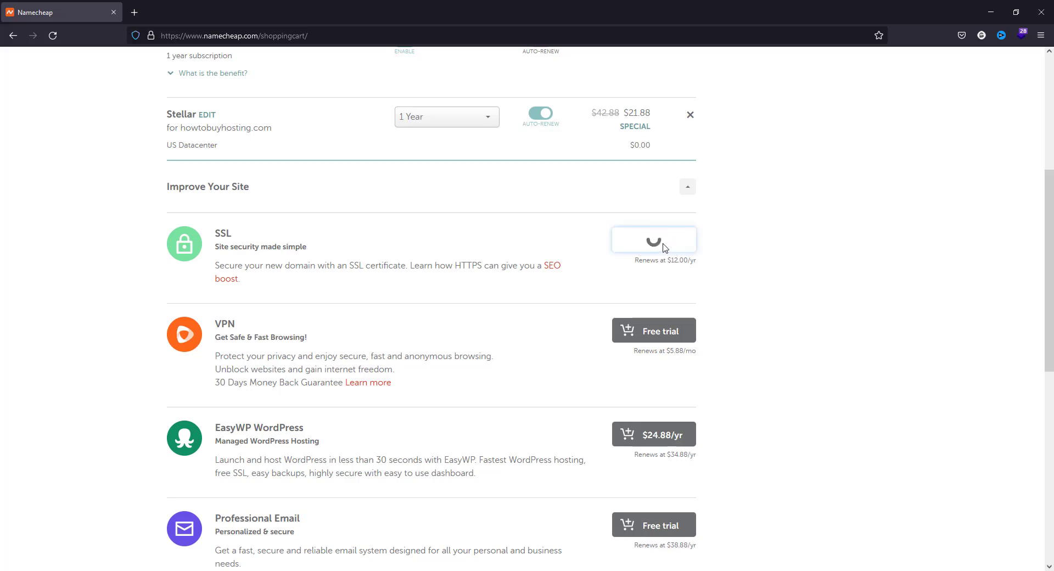
scroll(718, 270, "down", 5)
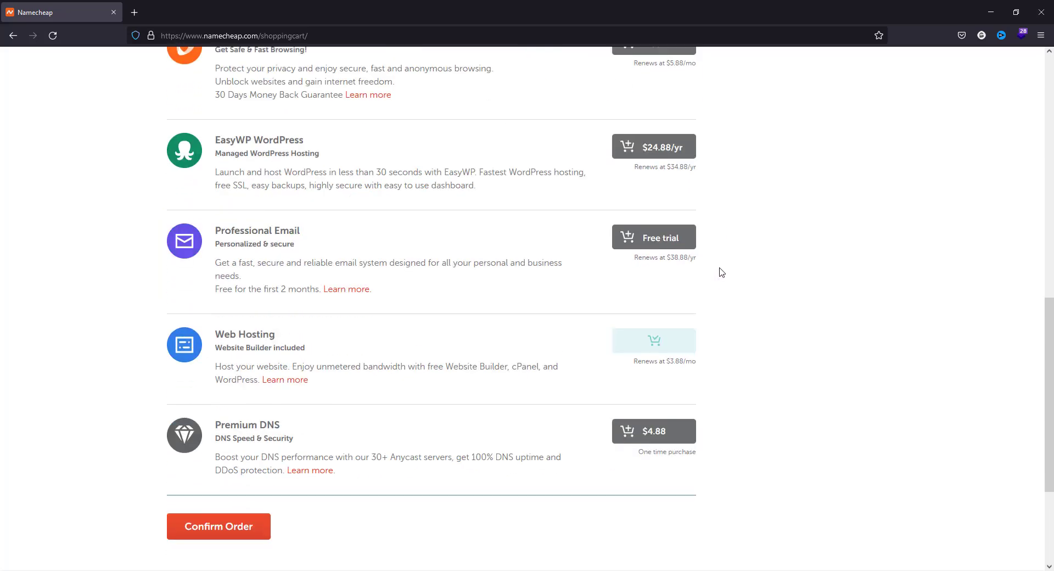
scroll(718, 270, "down", 3)
left_click(241, 352)
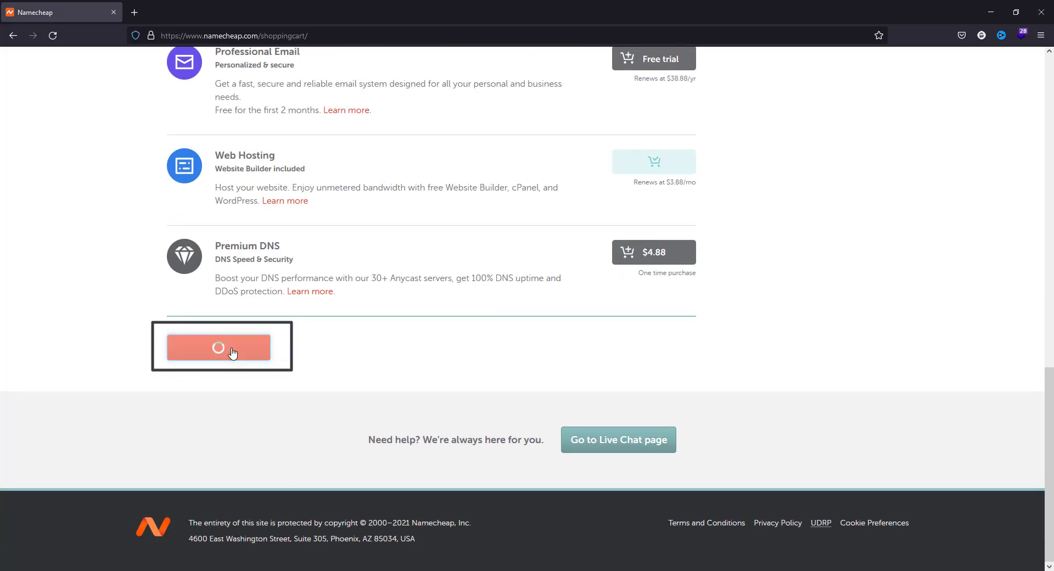
- Create a new Namecheap account with a username and password, then continue checkout
left_click(679, 261)
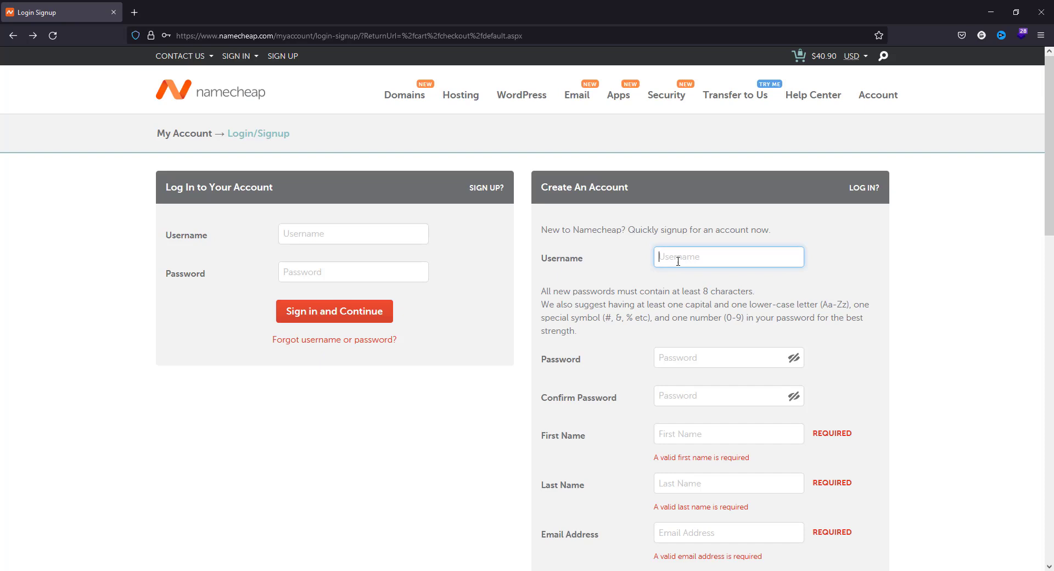
type("alfar")
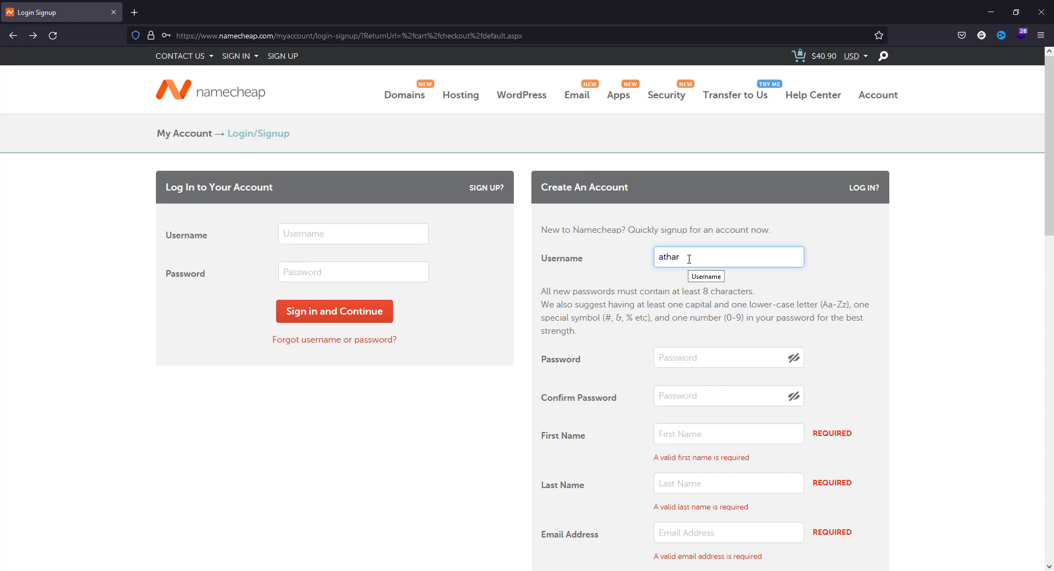
type("ah")
key("Tab")
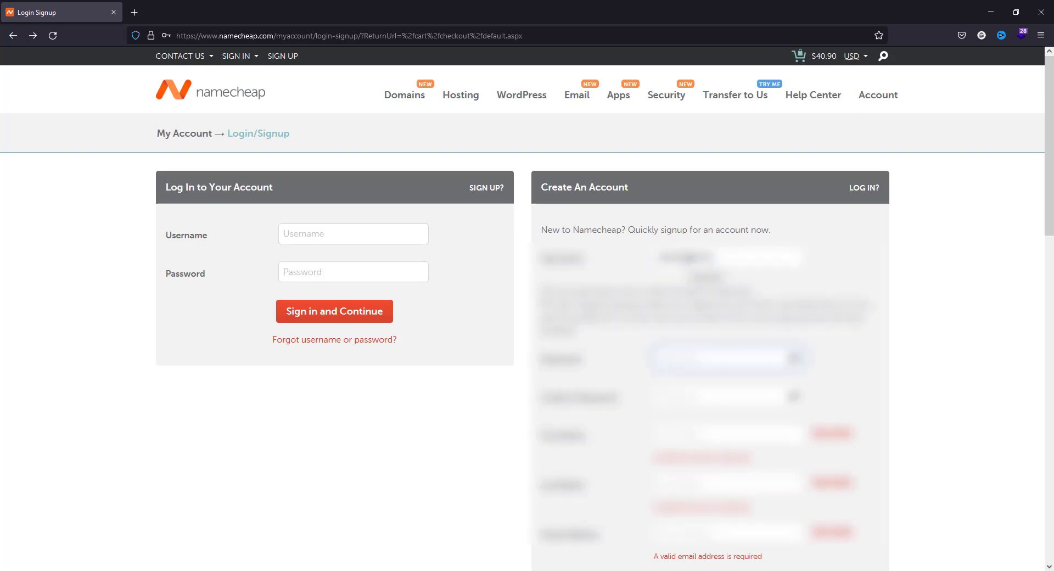
type("******")
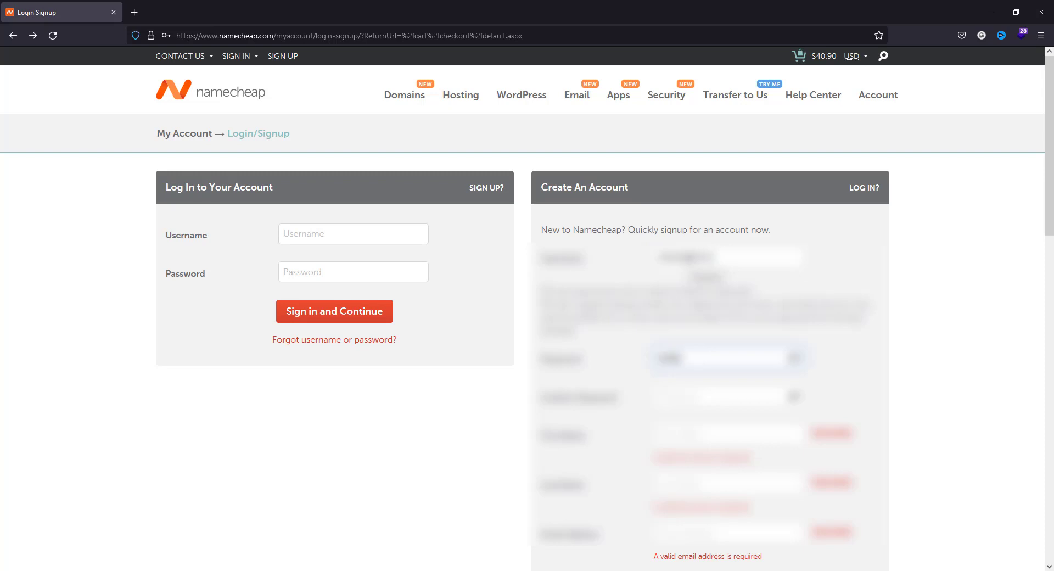
type("**")
key("Tab")
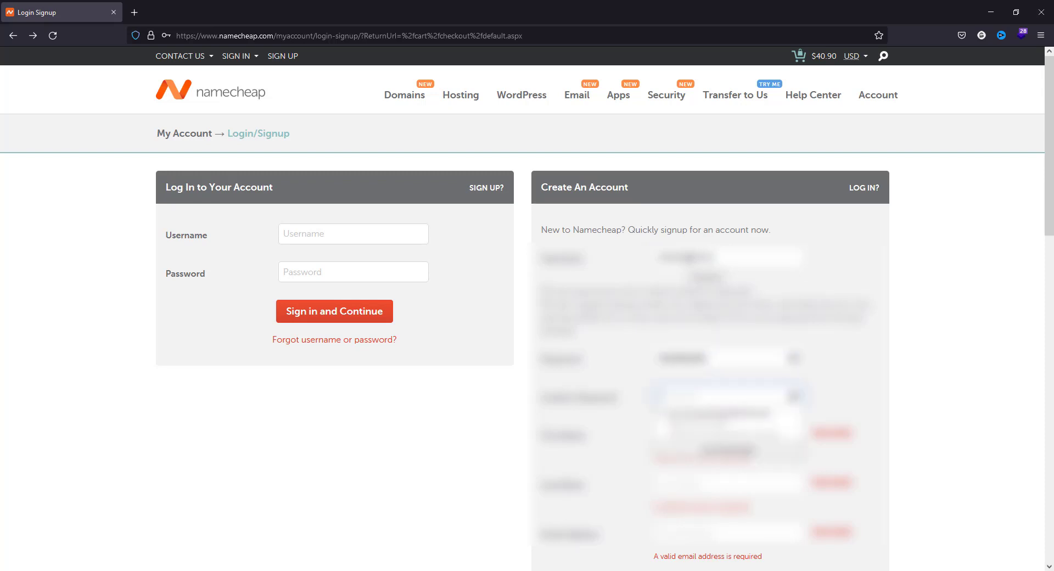
type("********")
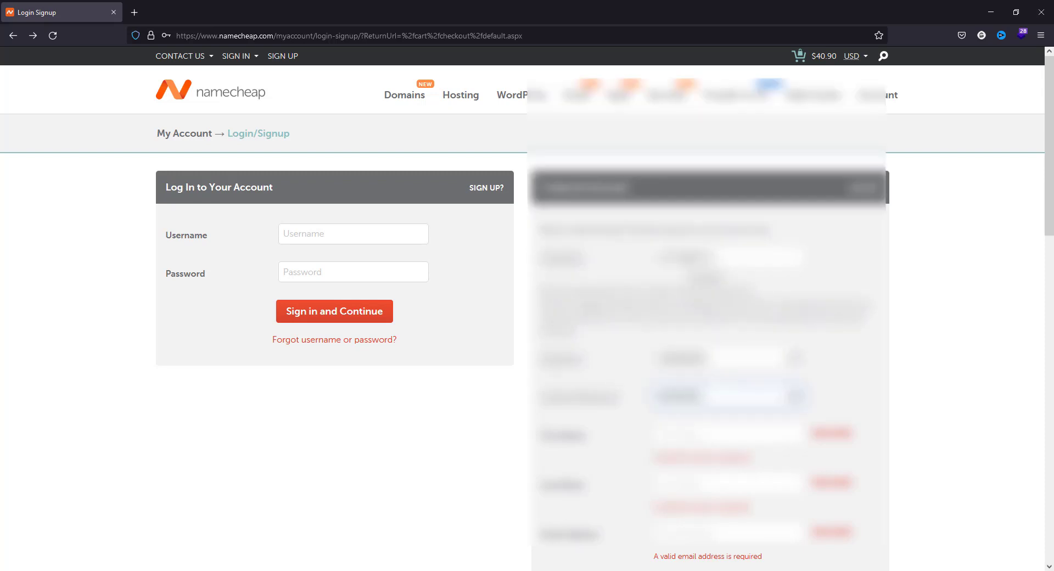
scroll(708, 329, "down", 3)
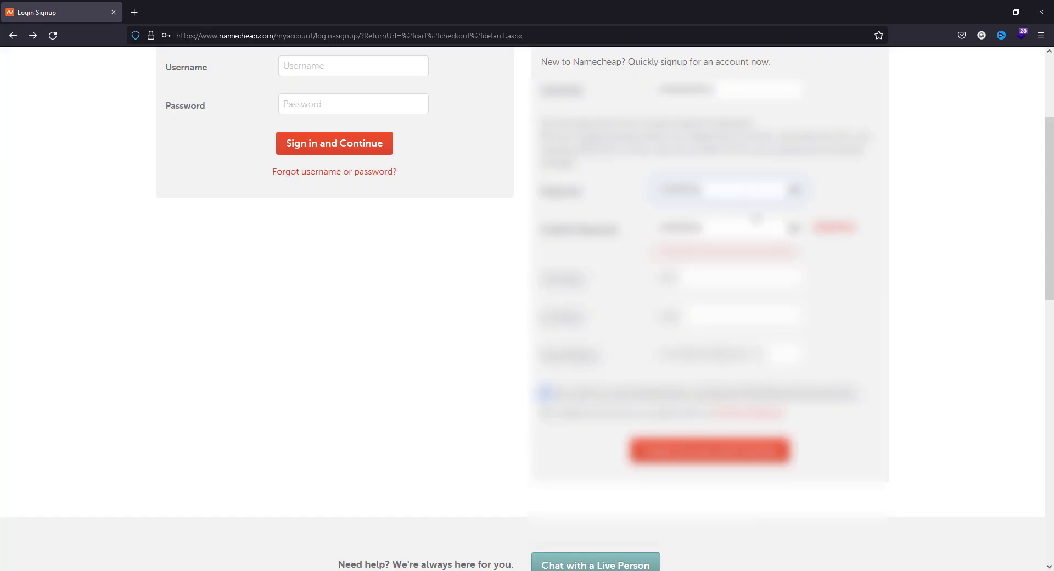
left_click(743, 454)
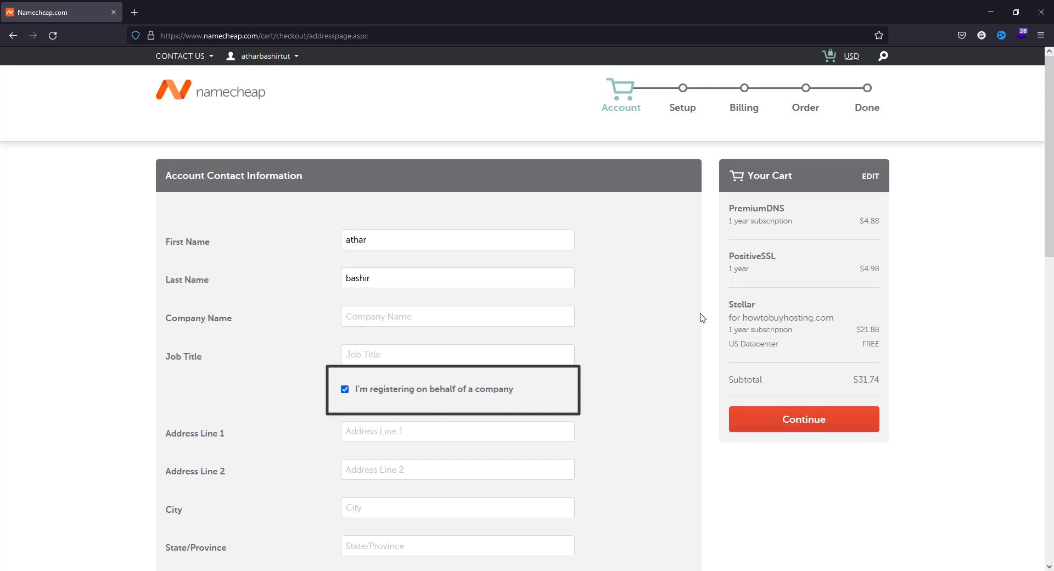
- Register the contact as an individual rather than a company and continue to billing
left_click(345, 389)
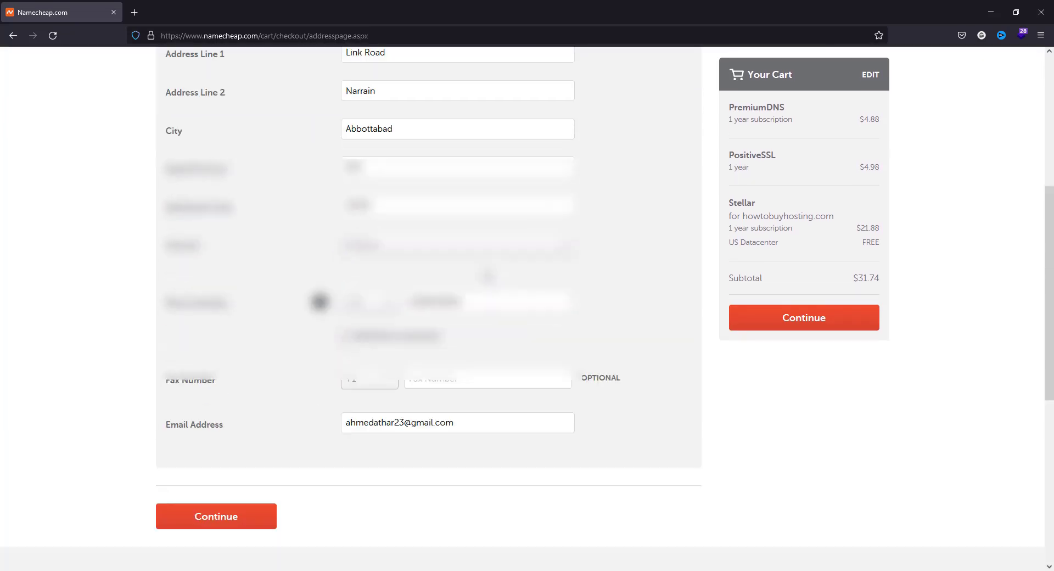
scroll(252, 401, "down", 2)
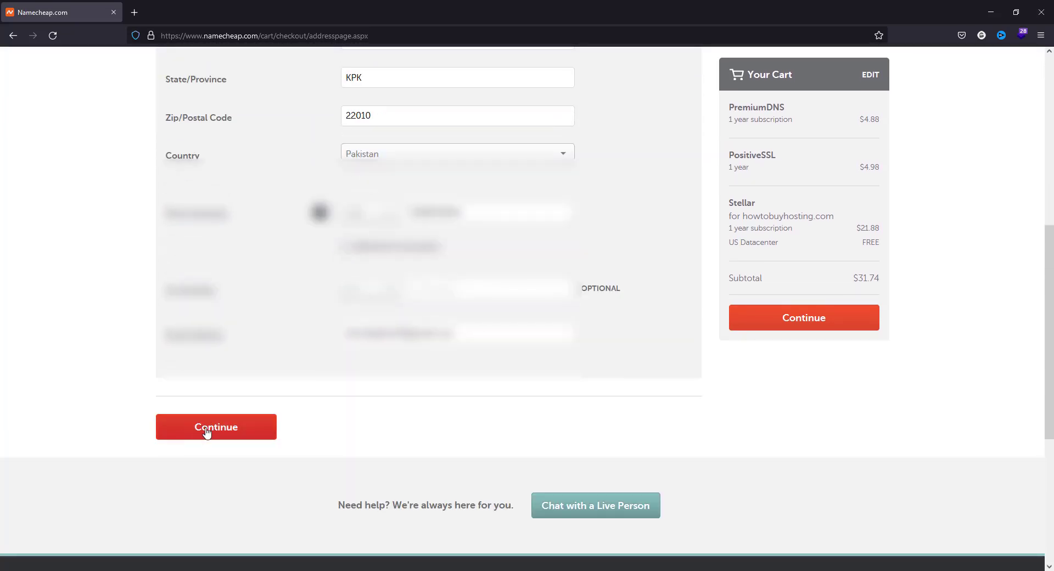
left_click(209, 432)
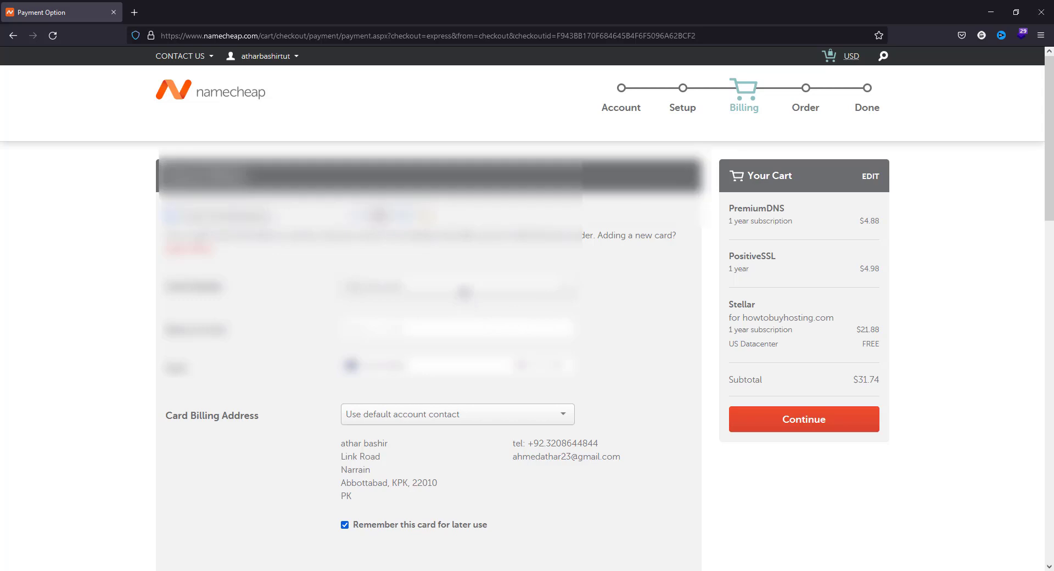
left_click(465, 293)
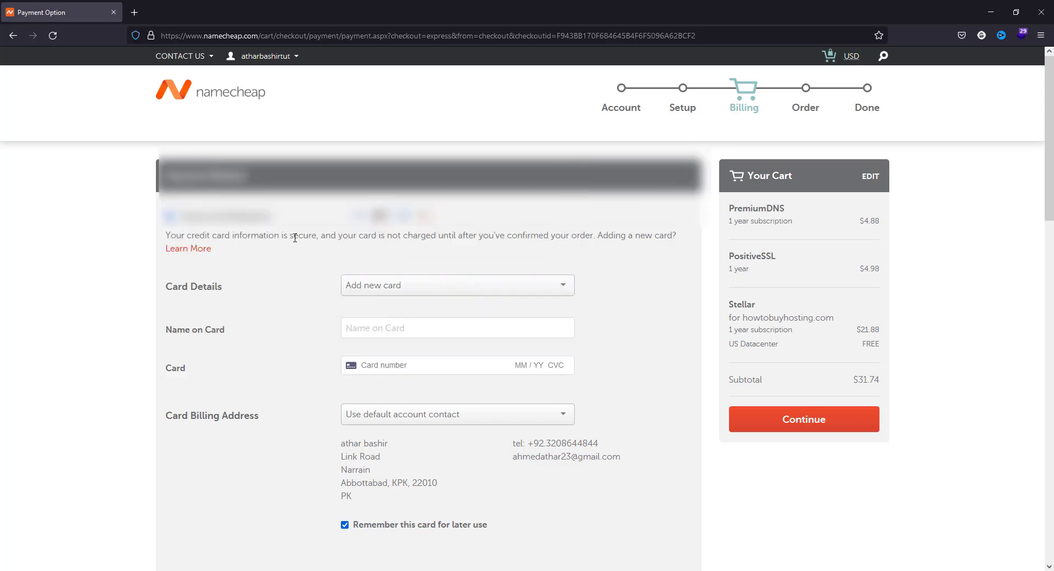
scroll(373, 227, "down", 5)
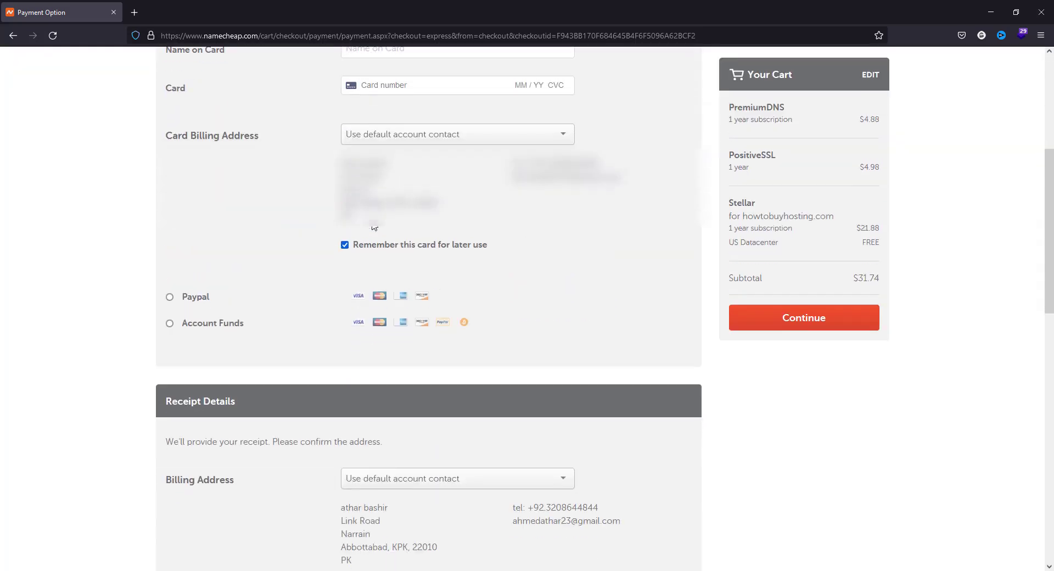
left_click(189, 303)
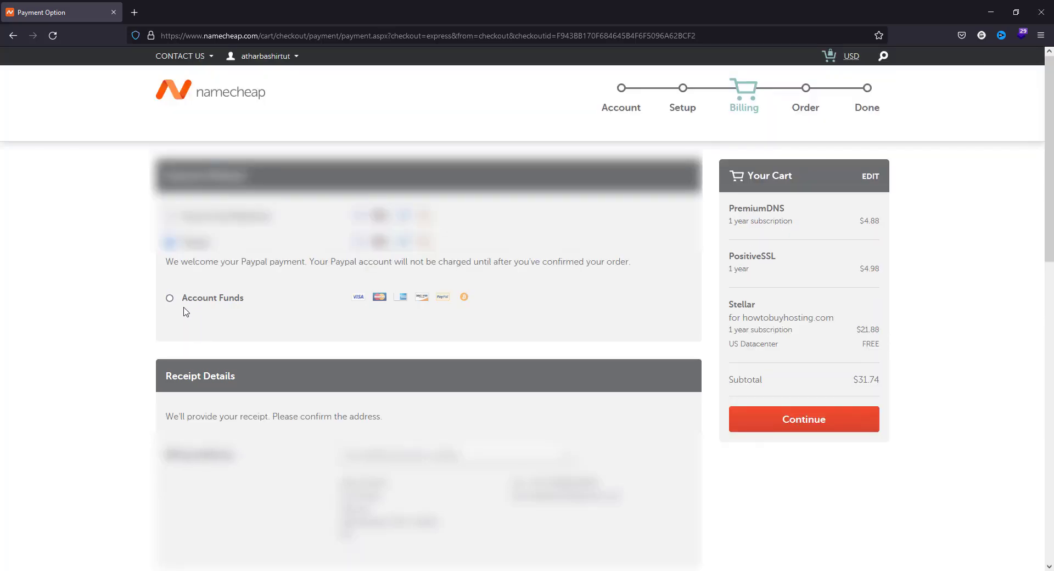
left_click(178, 300)
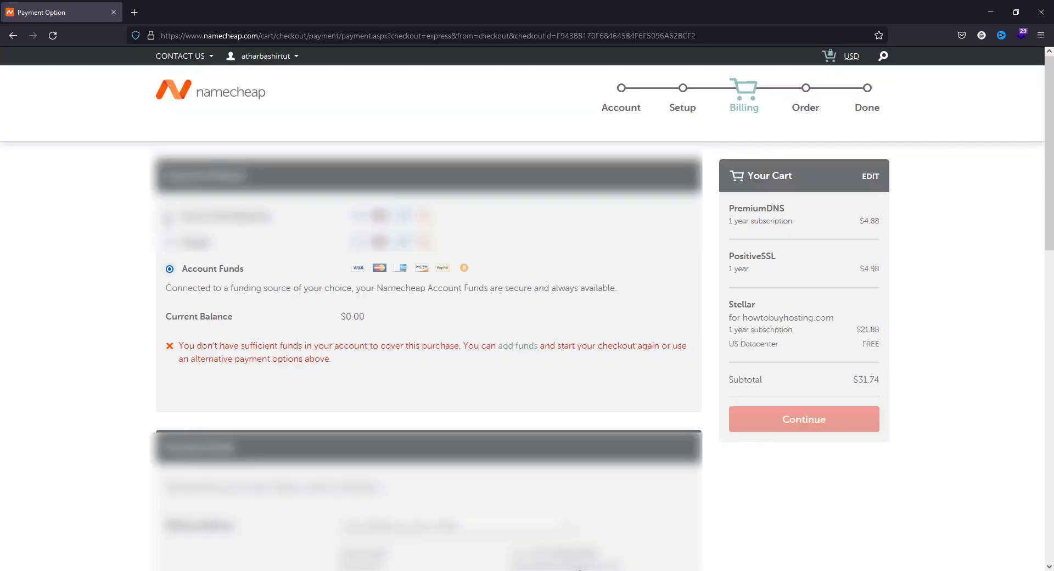
left_click(211, 216)
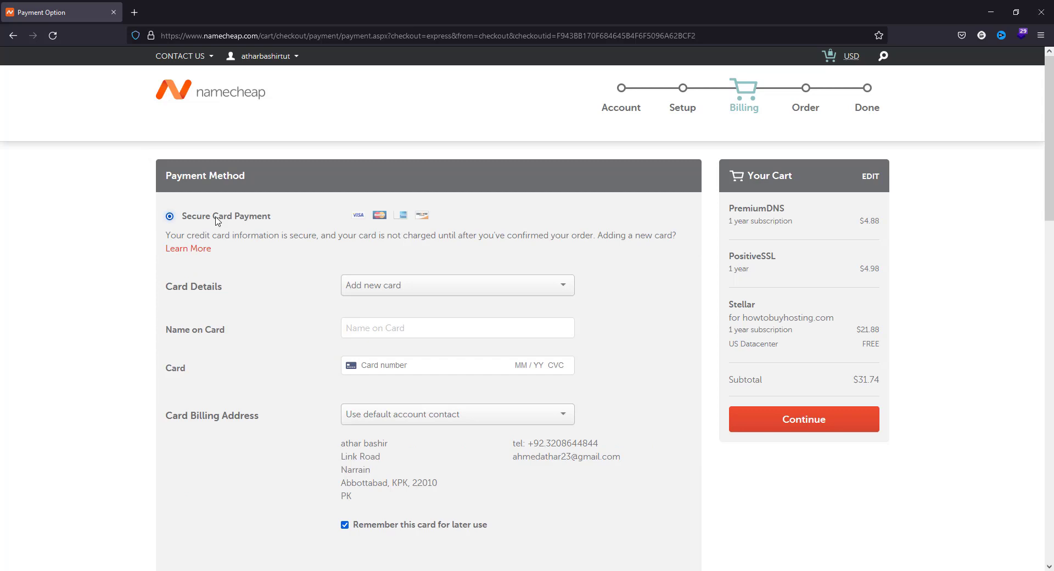
scroll(214, 228, "down", 7)
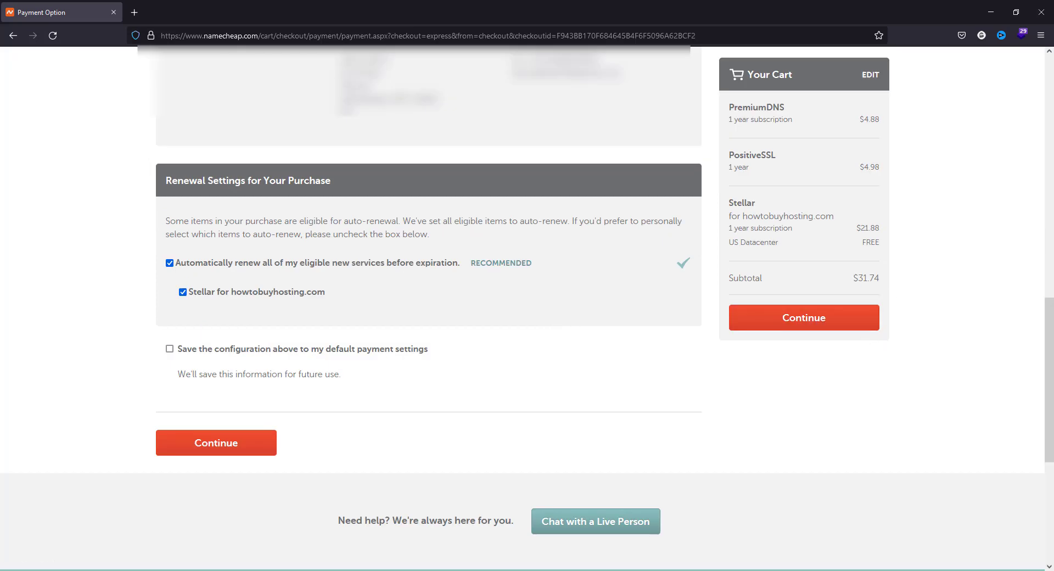
scroll(864, 386, "up", 4)
scroll(868, 383, "up", 4)
scroll(828, 386, "up", 2)
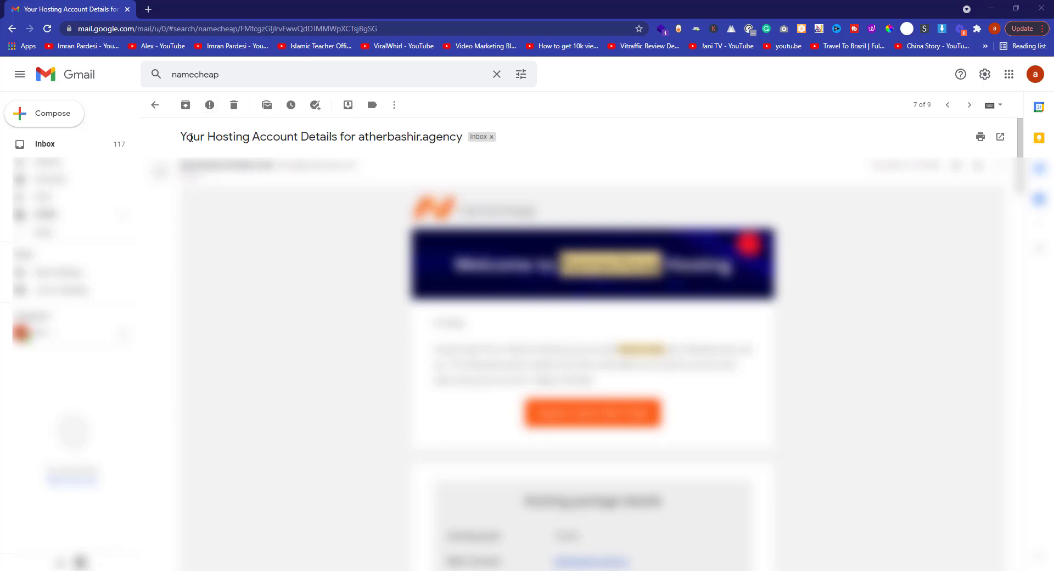
- Review the 'Your Hosting Account Details' email, then open the hosting account's cPanel dashboard
left_click_drag(183, 137, 327, 141)
left_click(440, 149)
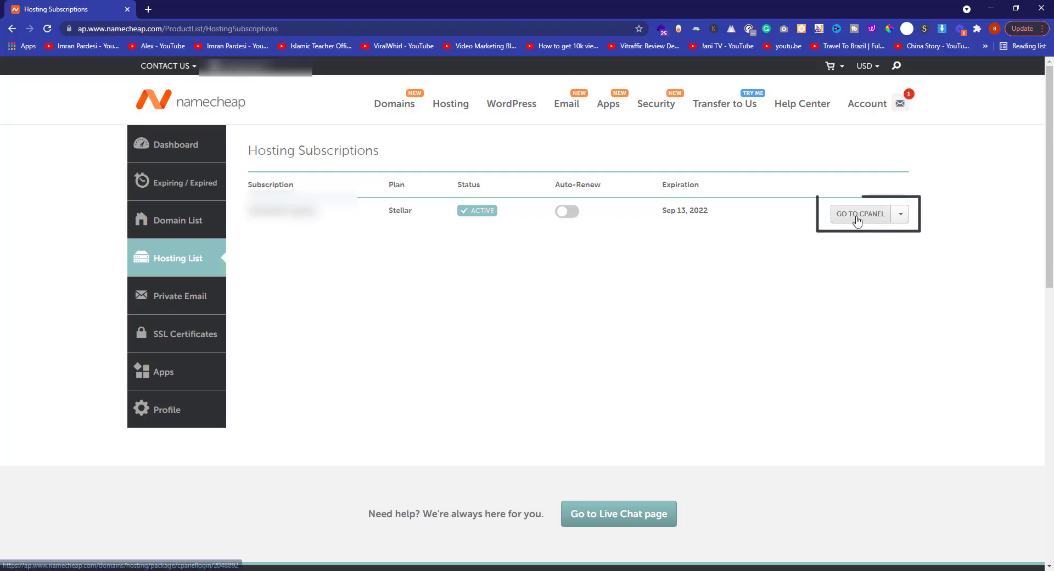
left_click(849, 216)
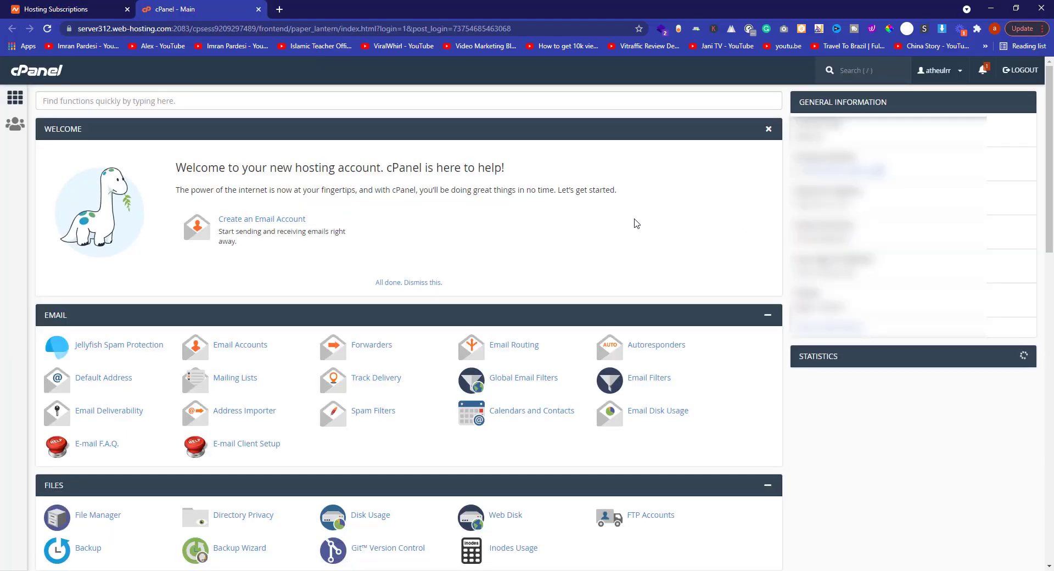